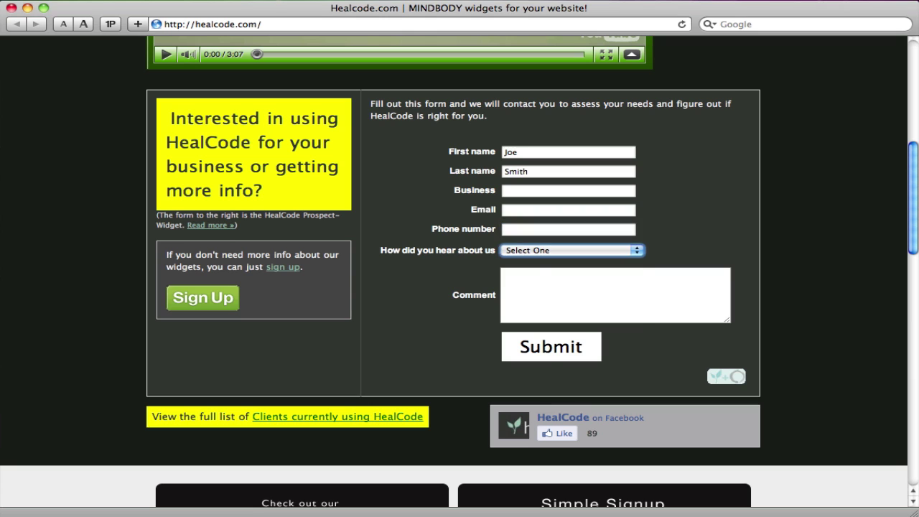
Examine the choices for "How did you hear about us" in the homepage's prospect form, leaving the field unset
{"action": "key", "text": "space"}
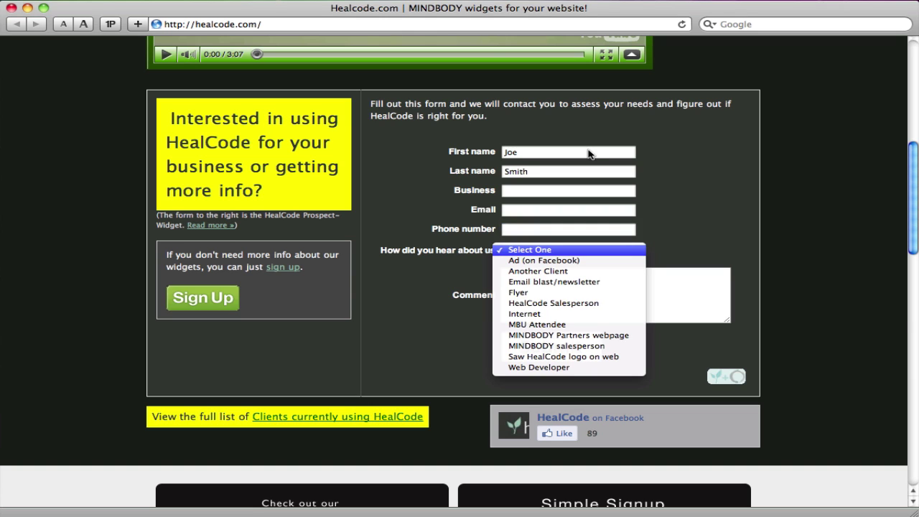
{"action": "left_click", "coordinate": [671, 182]}
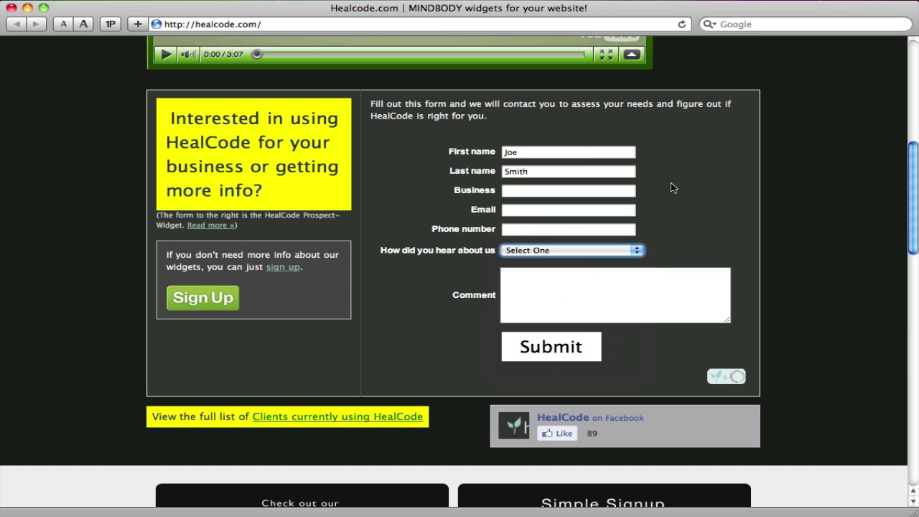
{"action": "left_click", "coordinate": [641, 276]}
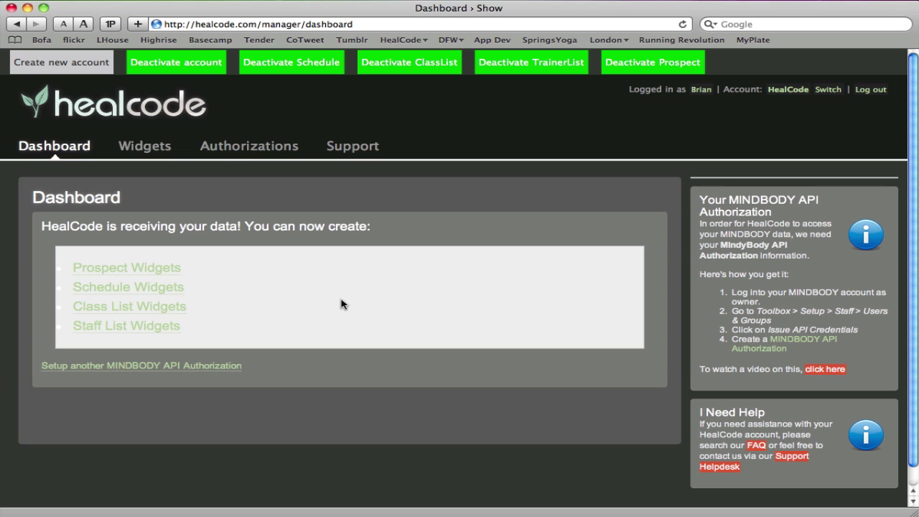
Open the Public Website prospect widget's settings and examine its name and e-mail notification fields
{"action": "left_click", "coordinate": [176, 272]}
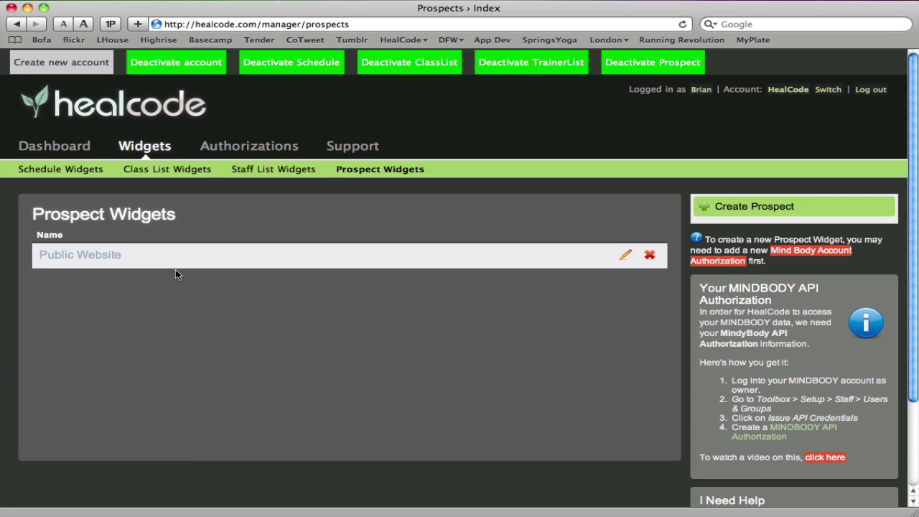
{"action": "left_click", "coordinate": [109, 260]}
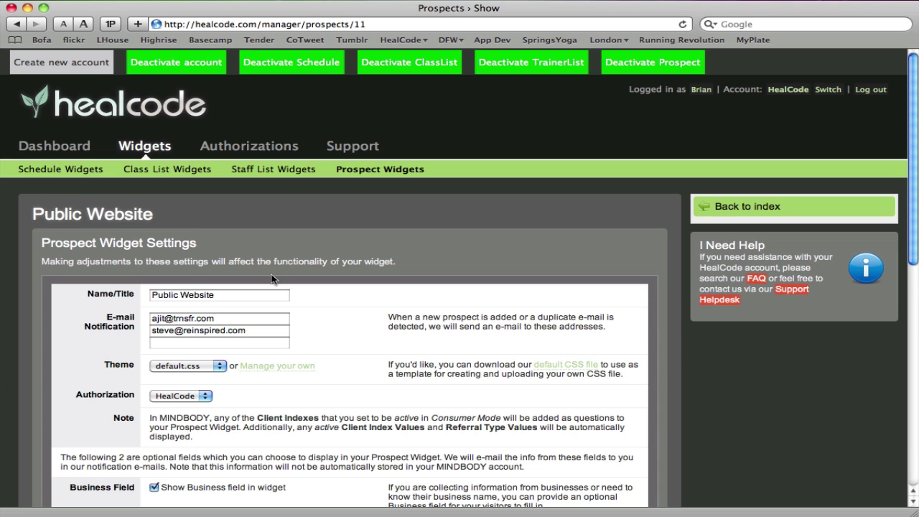
{"action": "scroll", "coordinate": [362, 306], "scroll_direction": "down", "scroll_amount": 4}
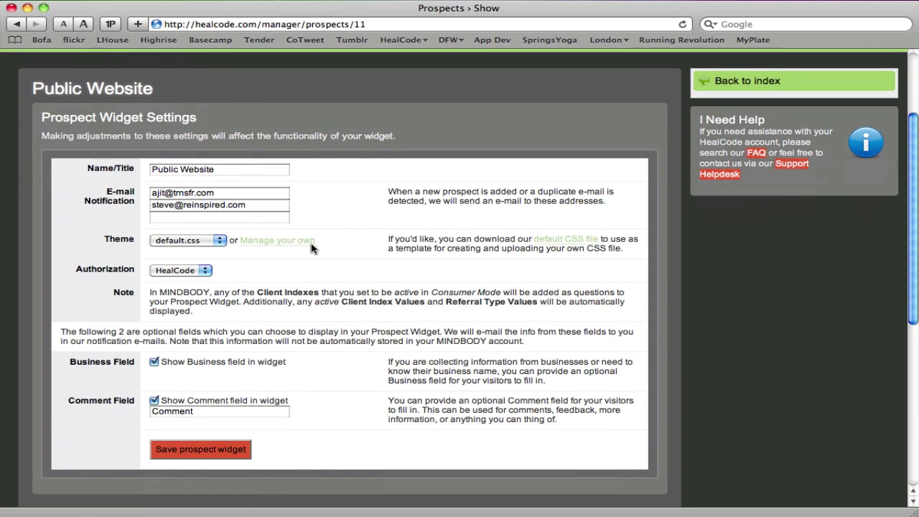
{"action": "double_click", "coordinate": [237, 168]}
{"action": "left_click", "coordinate": [251, 193]}
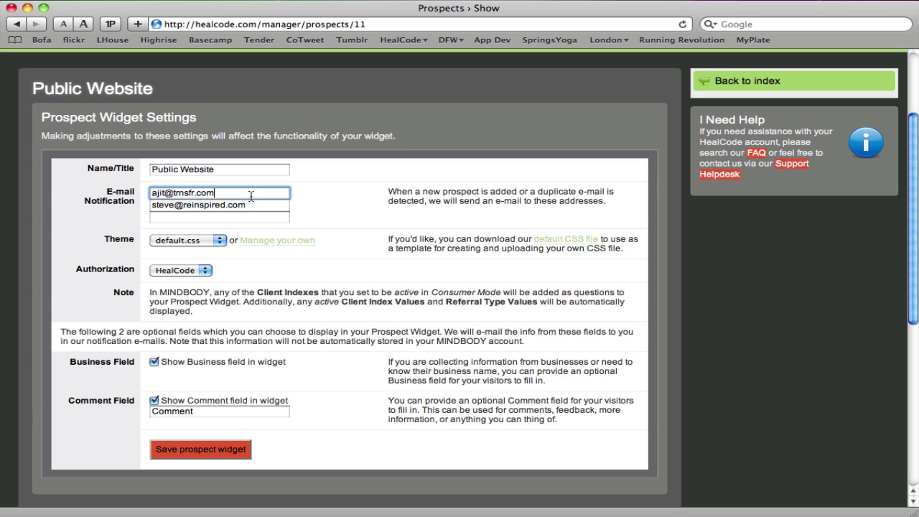
{"action": "left_click", "coordinate": [269, 204]}
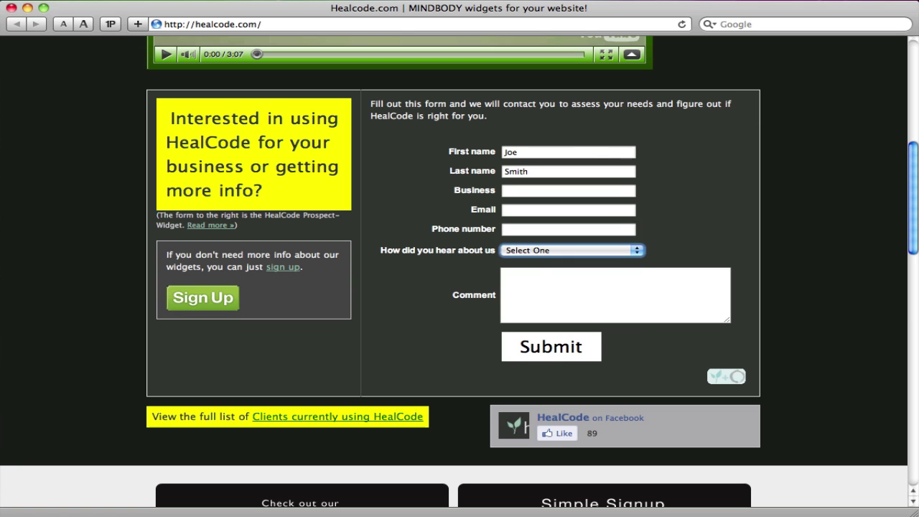
Add an active referral type named "Friend" in the MINDBODY client setup
{"action": "key", "text": "space"}
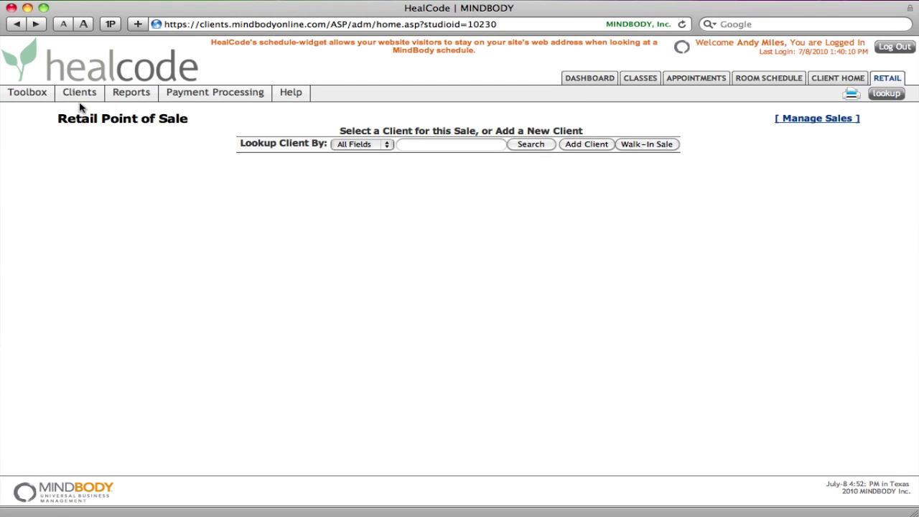
{"action": "mouse_move", "coordinate": [81, 101]}
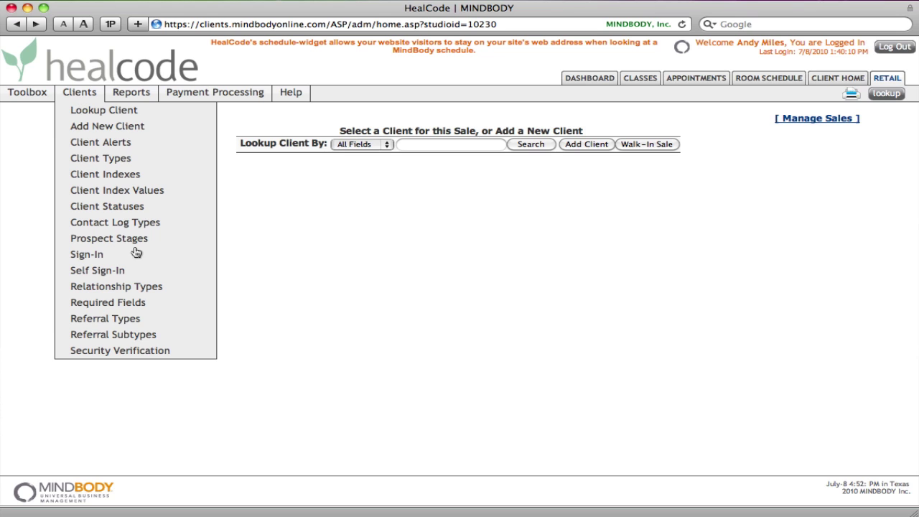
{"action": "left_click", "coordinate": [151, 320]}
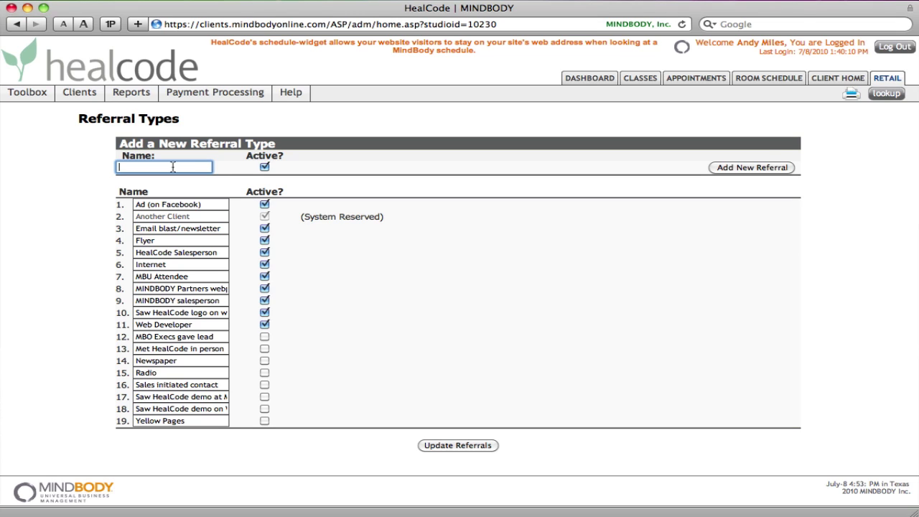
{"action": "type", "text": "Friend"}
{"action": "left_click", "coordinate": [752, 174]}
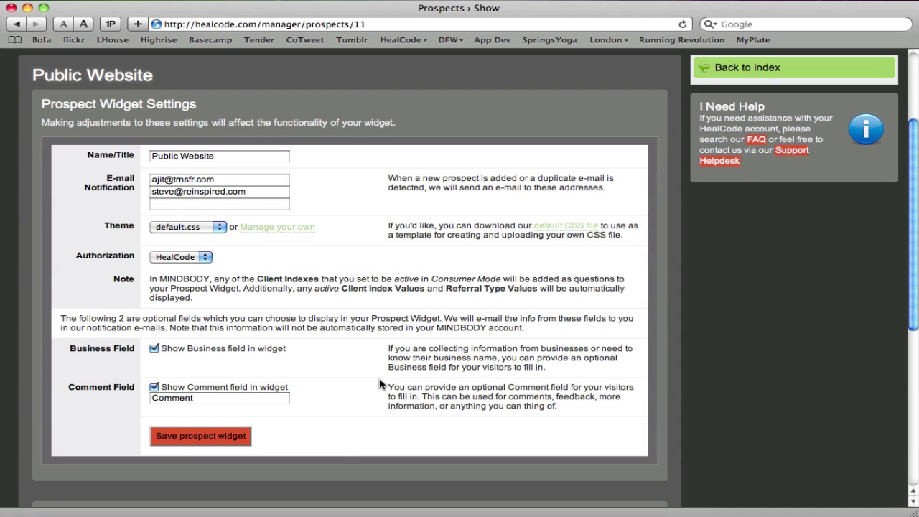
Preview the Public Website prospect widget from the HealCode manager and examine its "How did you hear about us" choices
{"action": "scroll", "coordinate": [381, 384], "scroll_direction": "down", "scroll_amount": 10}
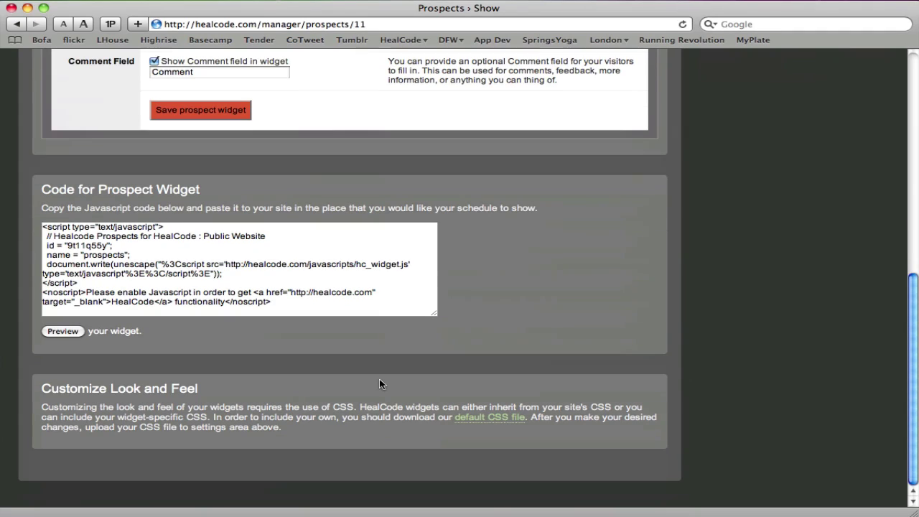
{"action": "left_click", "coordinate": [63, 331]}
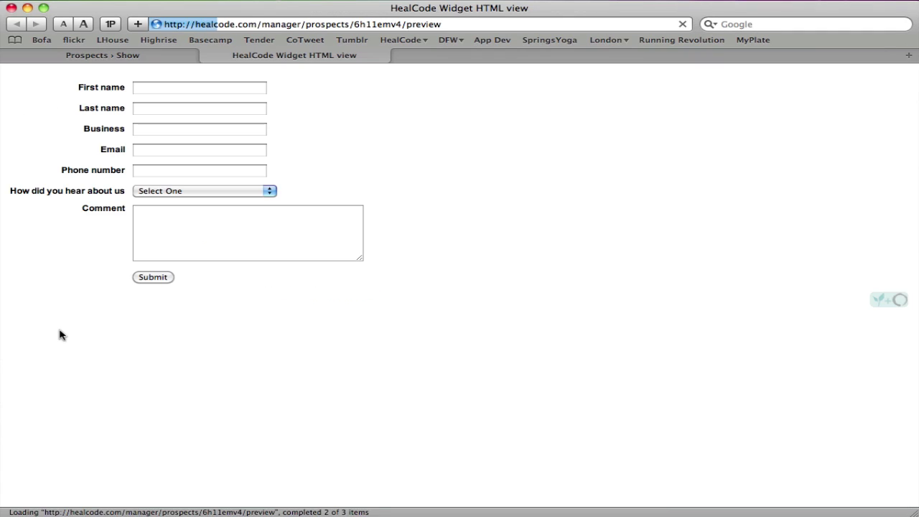
{"action": "left_click", "coordinate": [201, 192]}
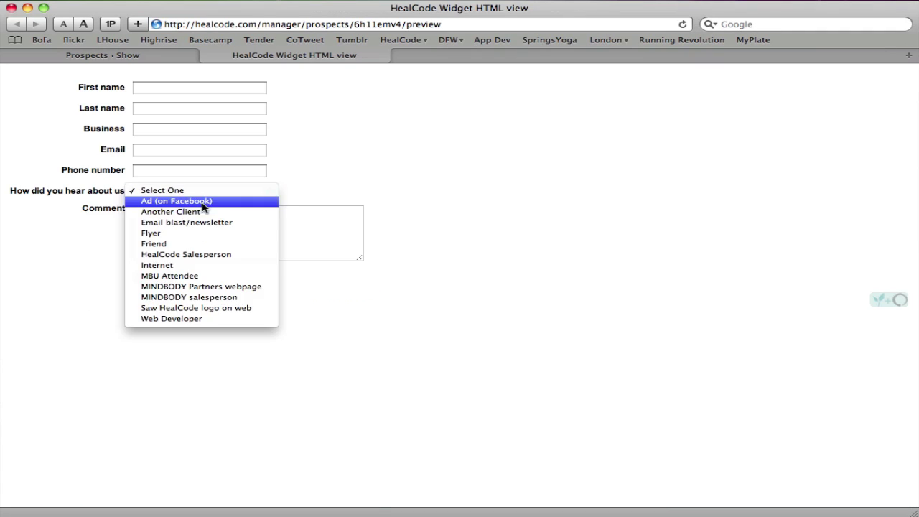
{"action": "left_click", "coordinate": [438, 239]}
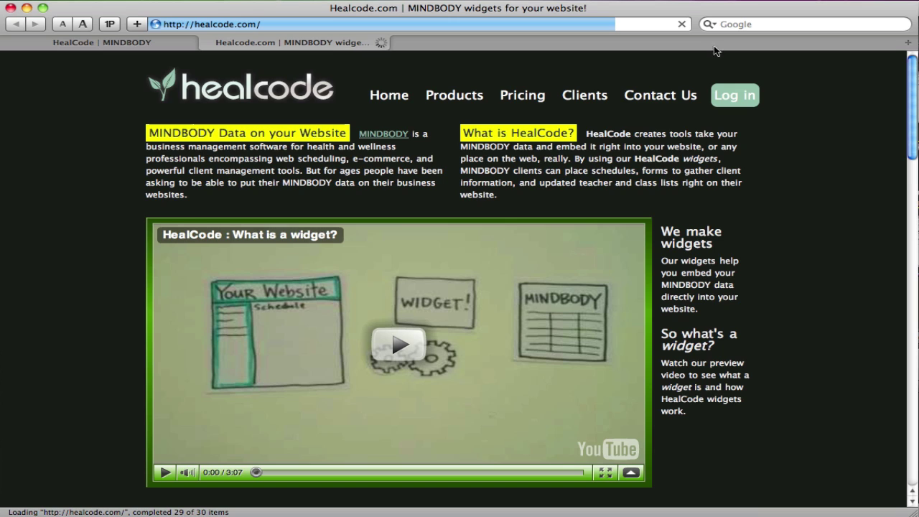
Examine the "How do you feel today?" question in the prospect form on the HealCode homepage
{"action": "scroll", "coordinate": [749, 299], "scroll_direction": "down", "scroll_amount": 10}
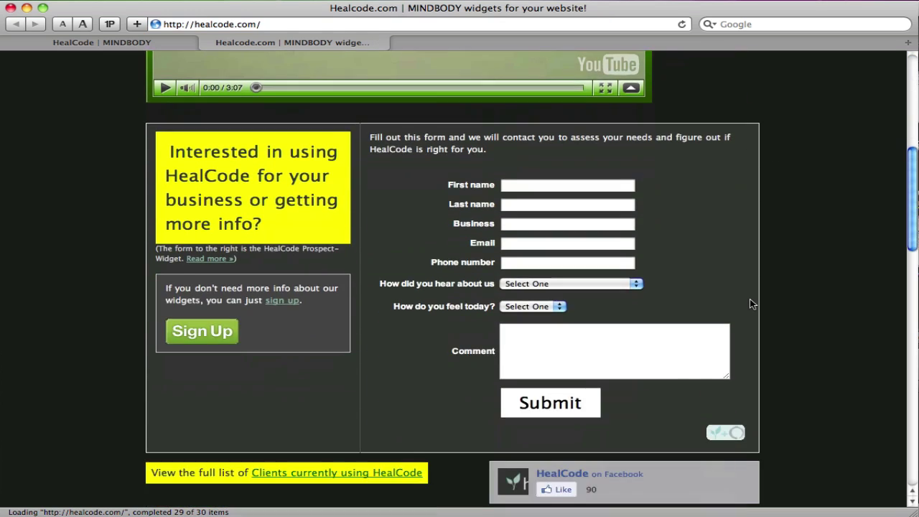
{"action": "left_click", "coordinate": [554, 307]}
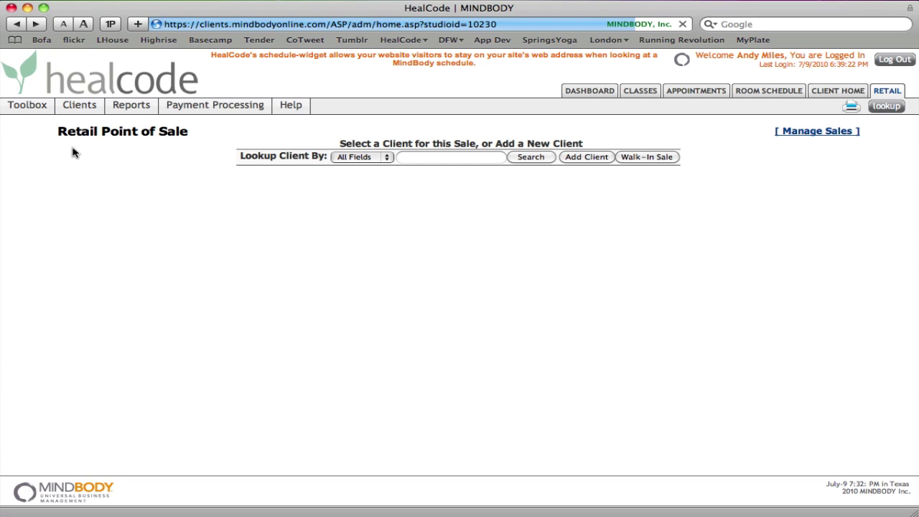
Add an active client index named "How do you feel today?" in MINDBODY, with Show in Consumer Mode enabled
{"action": "mouse_move", "coordinate": [77, 109]}
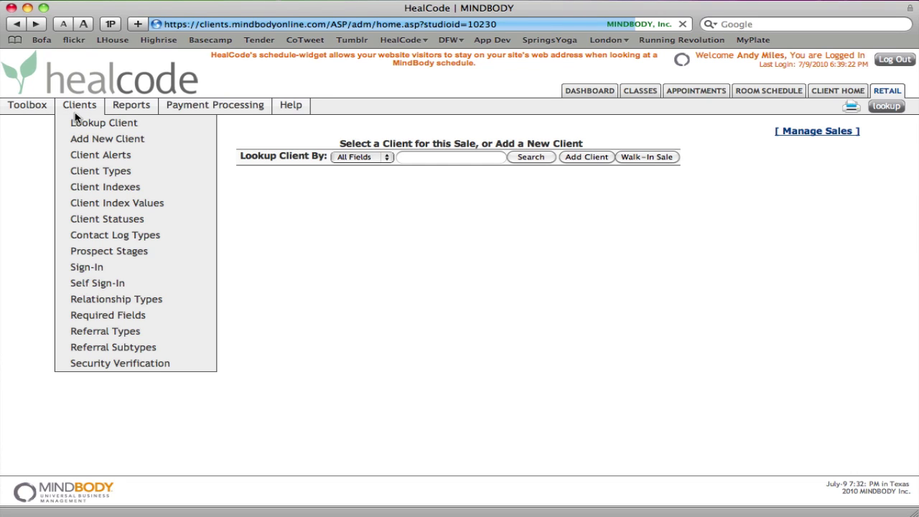
{"action": "left_click", "coordinate": [160, 187]}
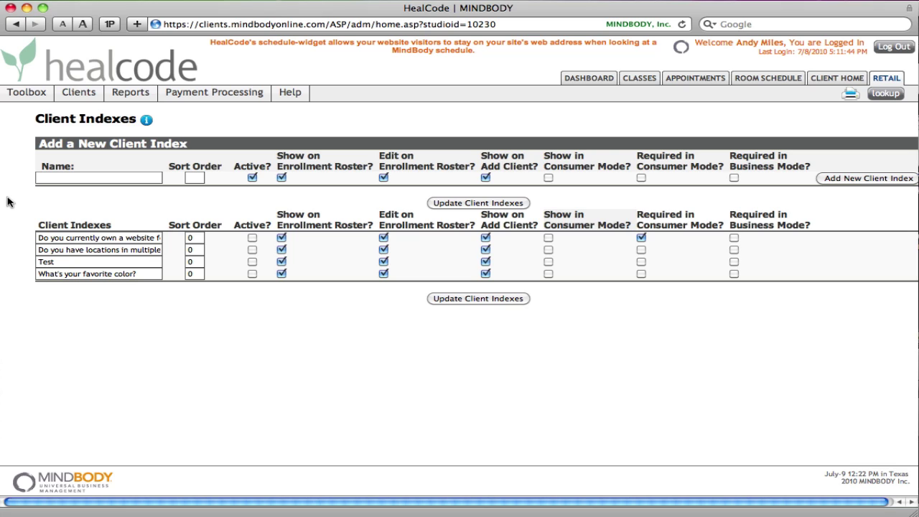
{"action": "left_click", "coordinate": [120, 179]}
{"action": "type", "text": "How "}
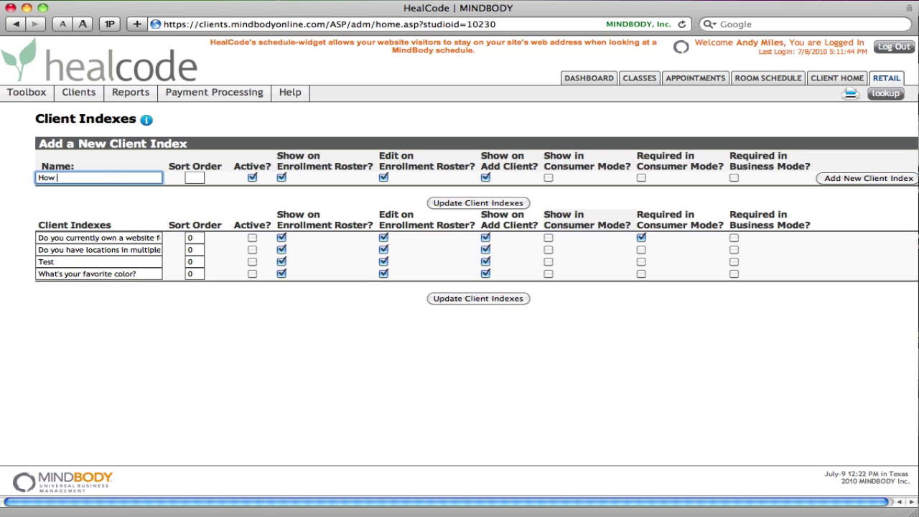
{"action": "type", "text": "do you feel today?"}
{"action": "left_click", "coordinate": [549, 178]}
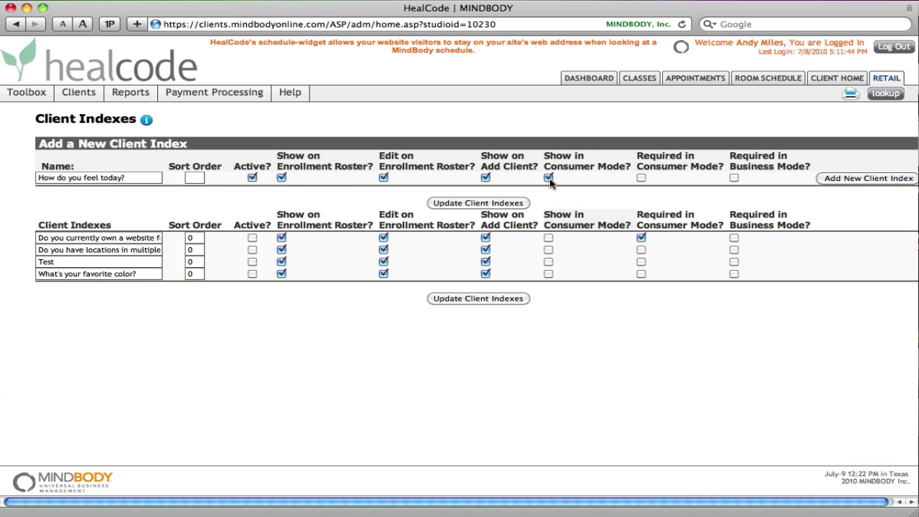
{"action": "left_click", "coordinate": [866, 180]}
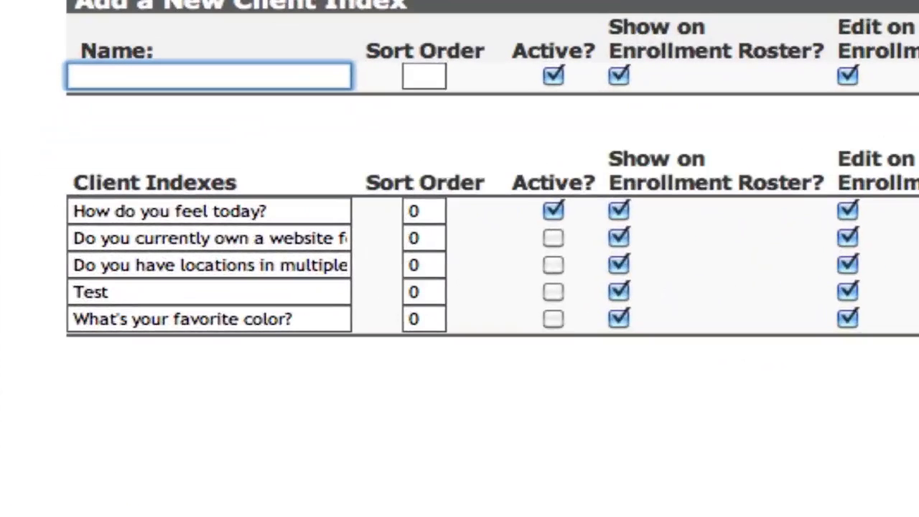
{"action": "left_click", "coordinate": [333, 213]}
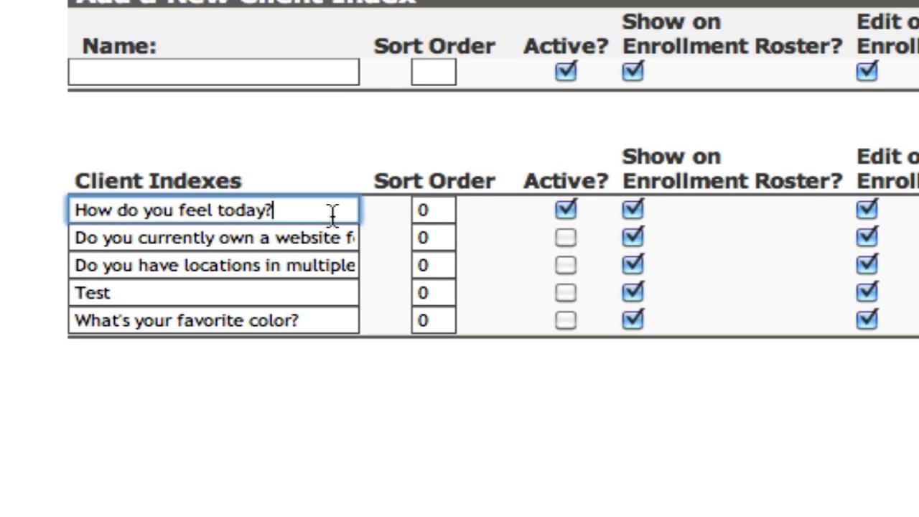
{"action": "triple_click", "coordinate": [332, 214]}
{"action": "left_click", "coordinate": [333, 213]}
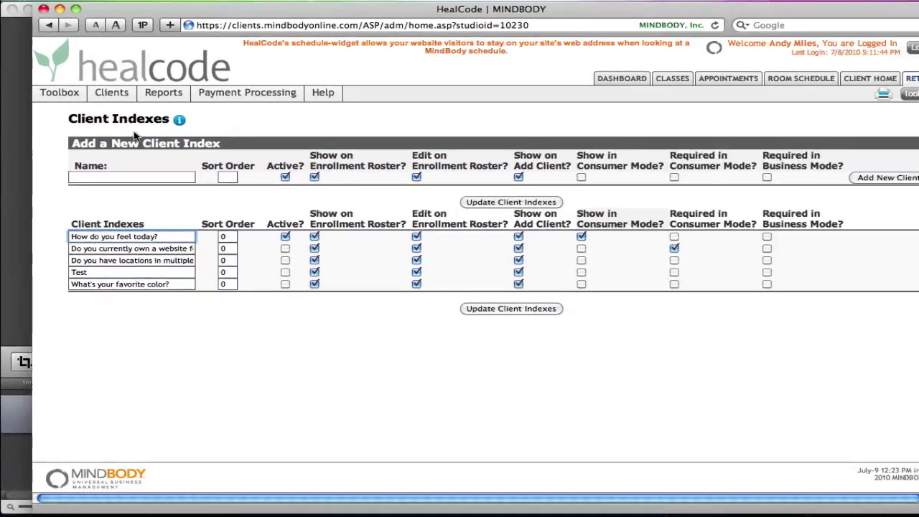
Add "Good" as an active client index value for "How do you feel today?"
{"action": "mouse_move", "coordinate": [116, 99]}
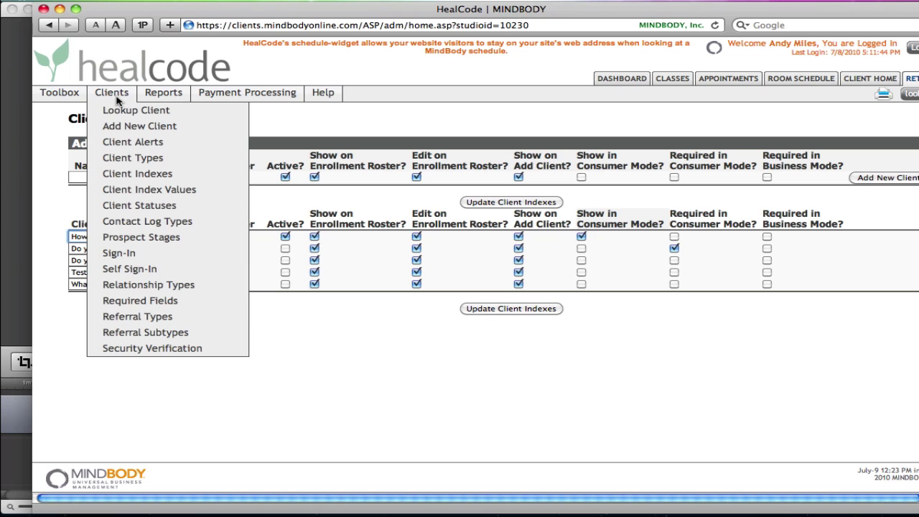
{"action": "left_click", "coordinate": [202, 195]}
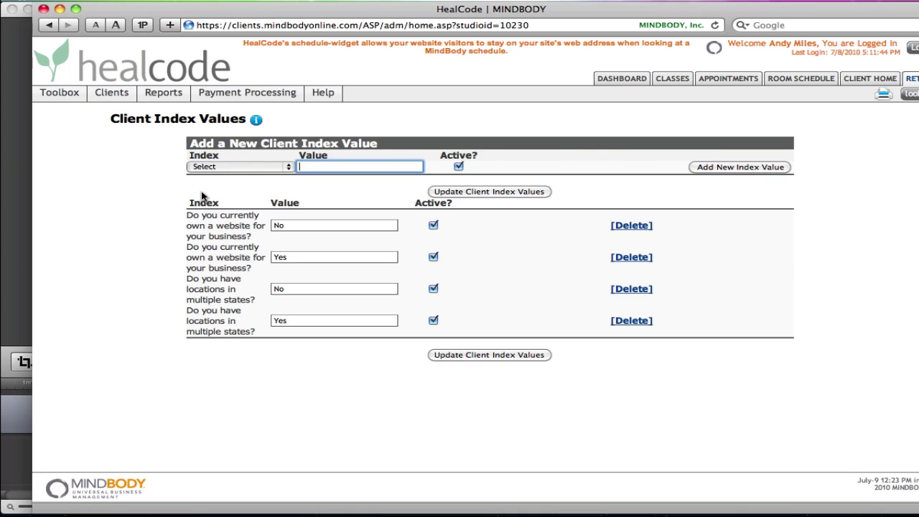
{"action": "left_click", "coordinate": [257, 169]}
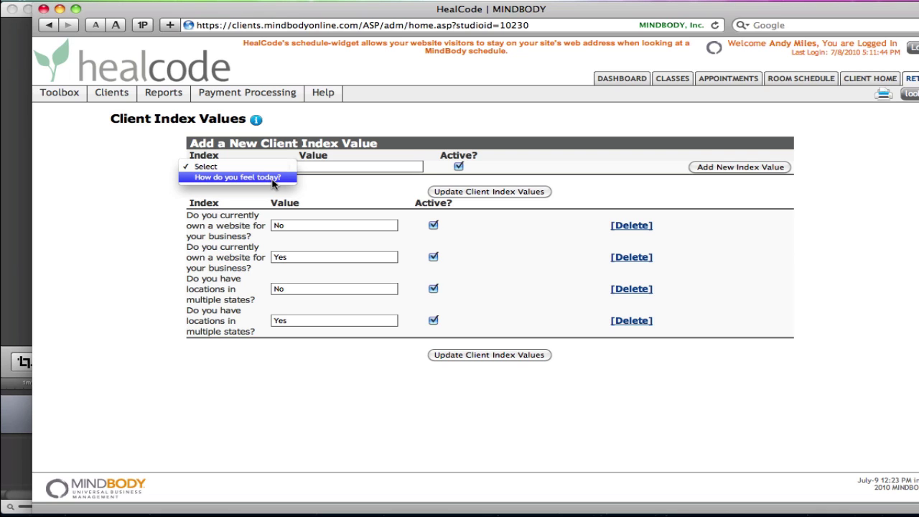
{"action": "left_click", "coordinate": [273, 184]}
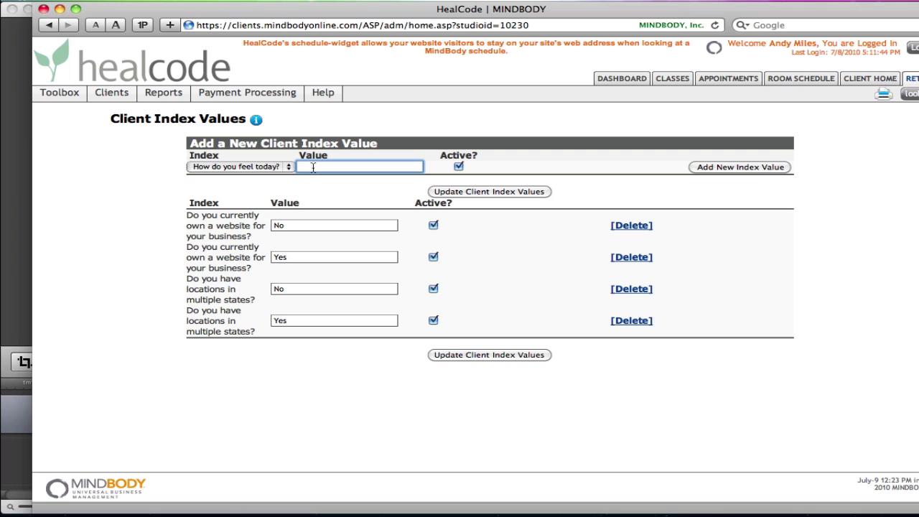
{"action": "type", "text": "Good"}
{"action": "left_click", "coordinate": [767, 171]}
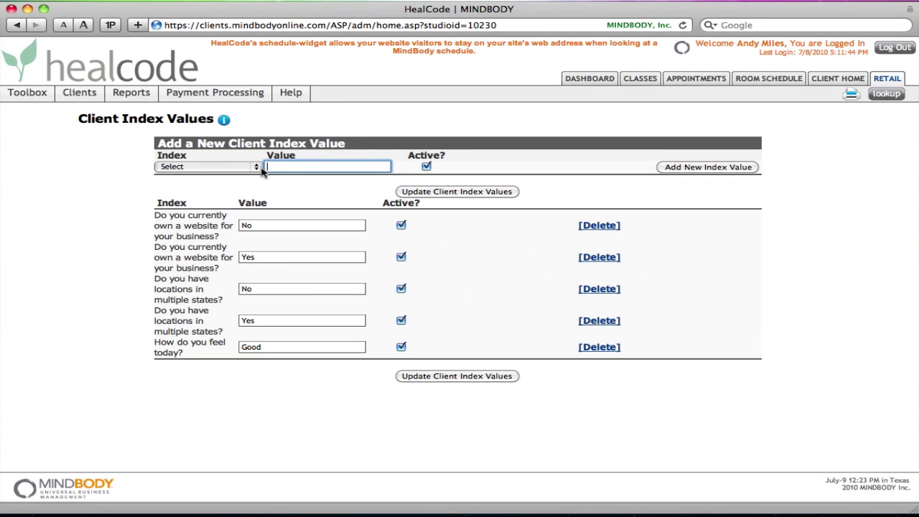
Add "Bad" as another active client index value for "How do you feel today?"
{"action": "left_click", "coordinate": [262, 167]}
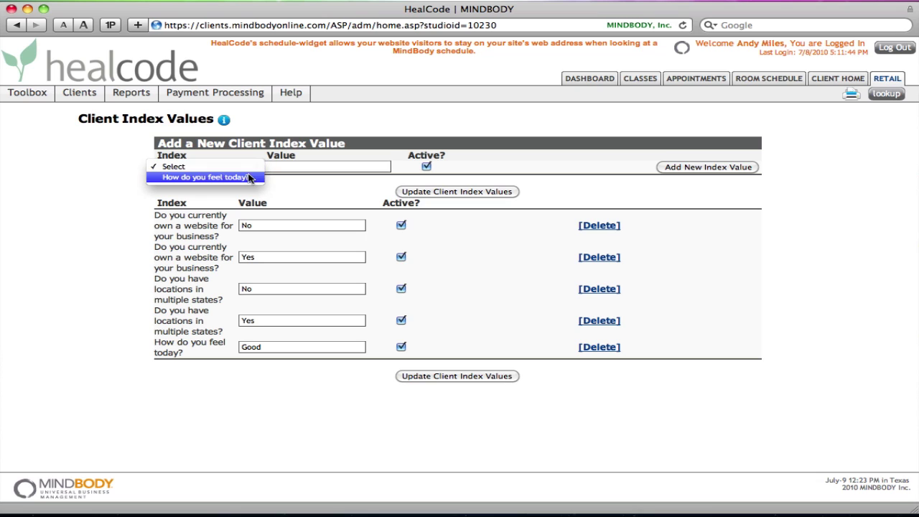
{"action": "left_click", "coordinate": [216, 176]}
{"action": "left_click", "coordinate": [276, 167]}
{"action": "type", "text": "Bad"}
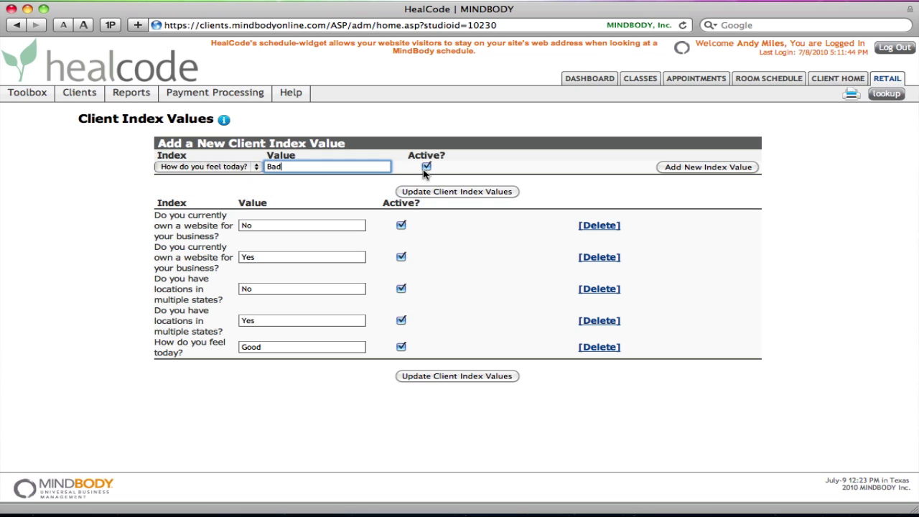
{"action": "left_click", "coordinate": [687, 168]}
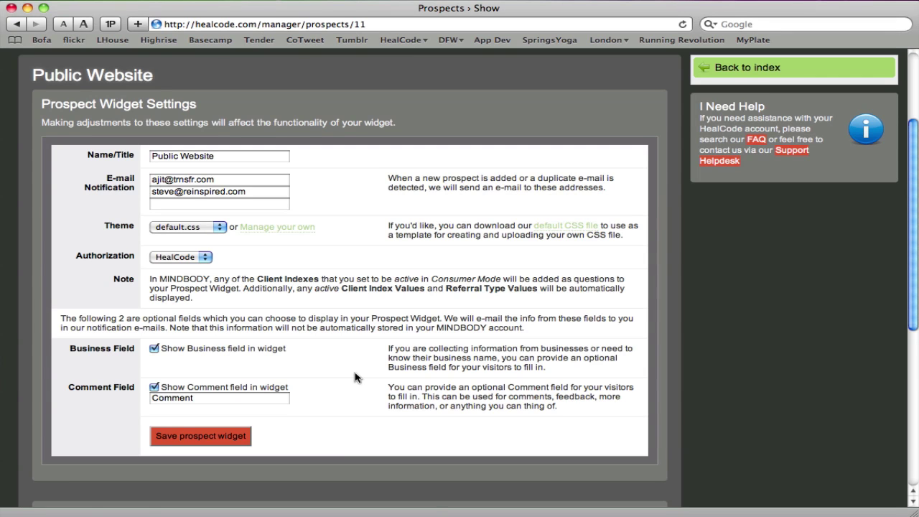
Preview the Public Website prospect widget in the HealCode manager and examine its "How do you feel today?" question
{"action": "scroll", "coordinate": [354, 377], "scroll_direction": "down", "scroll_amount": 10}
{"action": "scroll", "coordinate": [356, 374], "scroll_direction": "down", "scroll_amount": 1}
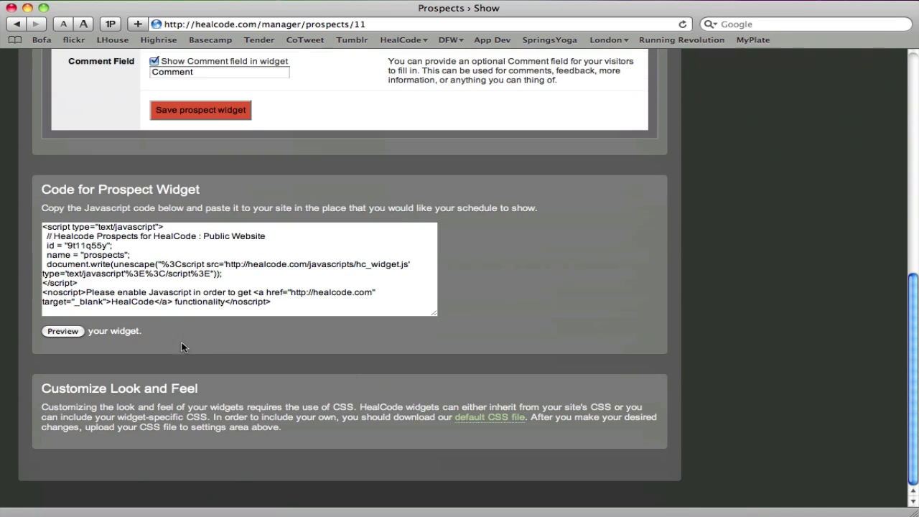
{"action": "left_click", "coordinate": [75, 332]}
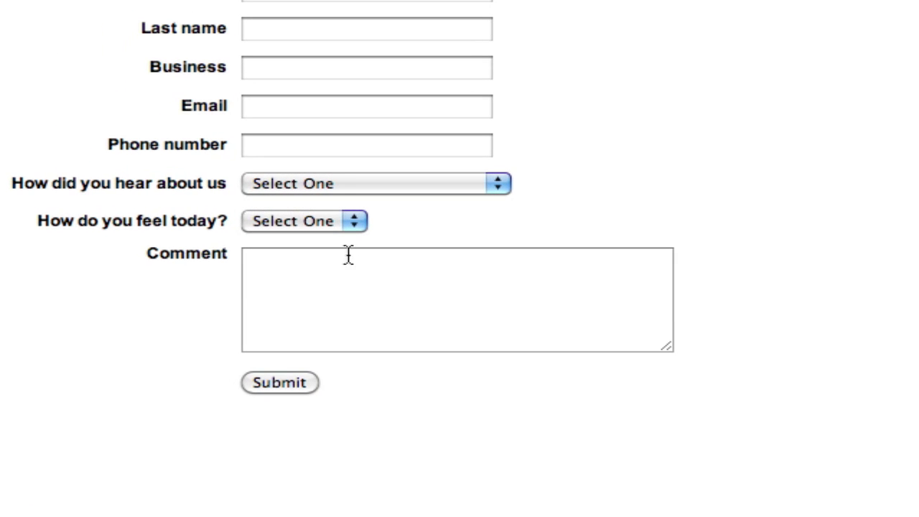
{"action": "left_click", "coordinate": [349, 224]}
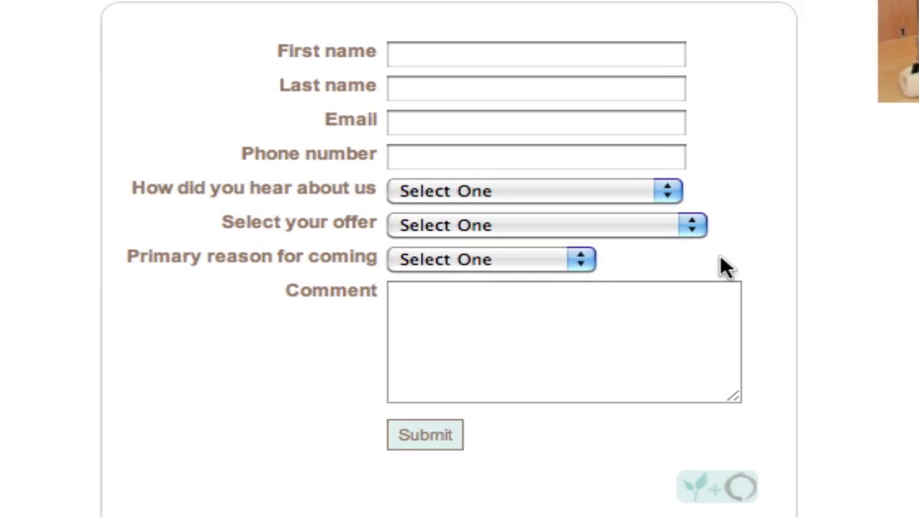
Examine the "Select your offer" and "Primary reason for coming" choices in the Pilates studio's prospect form
{"action": "left_click", "coordinate": [507, 280]}
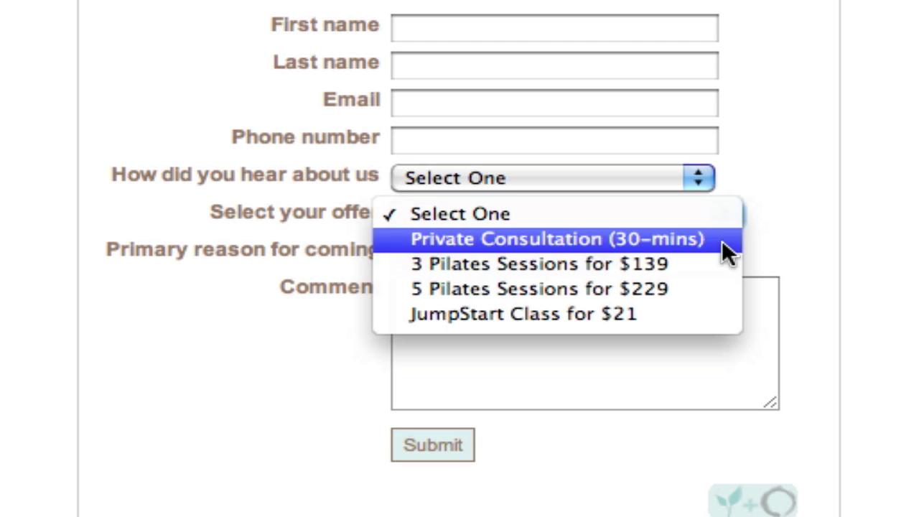
{"action": "left_click", "coordinate": [714, 381]}
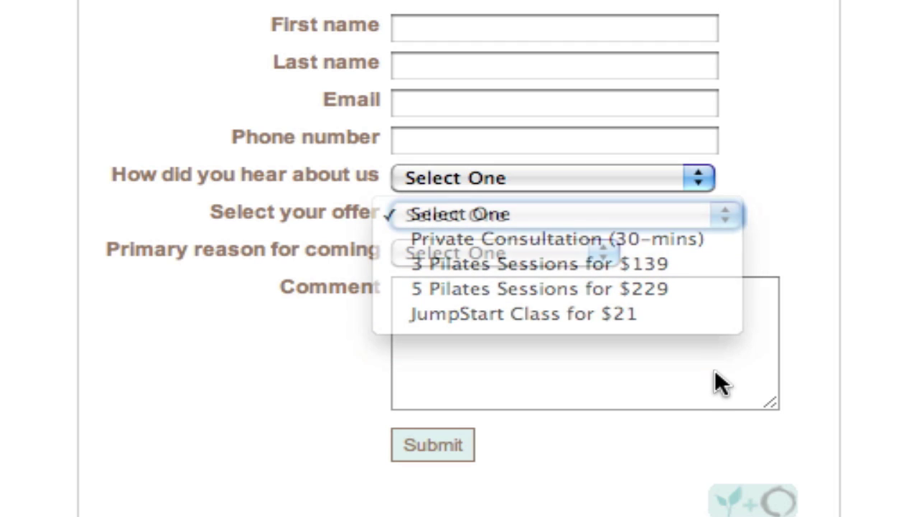
{"action": "left_click", "coordinate": [603, 257]}
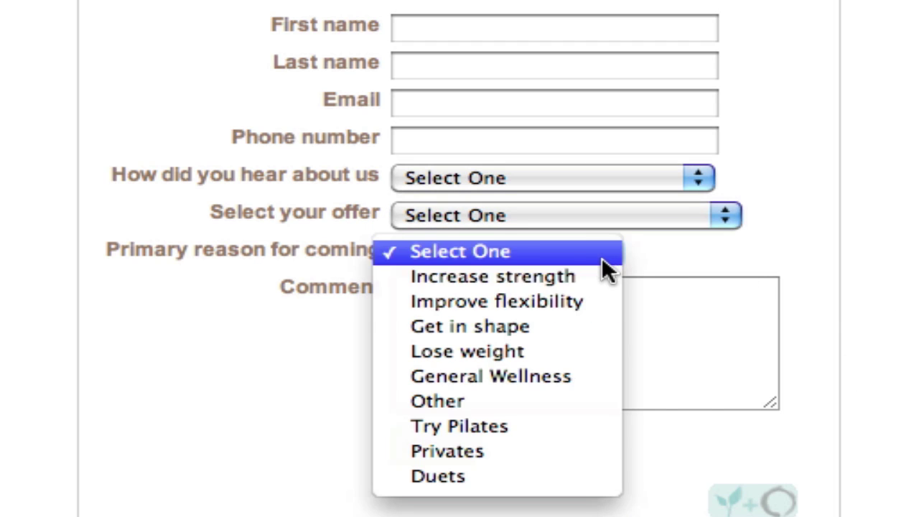